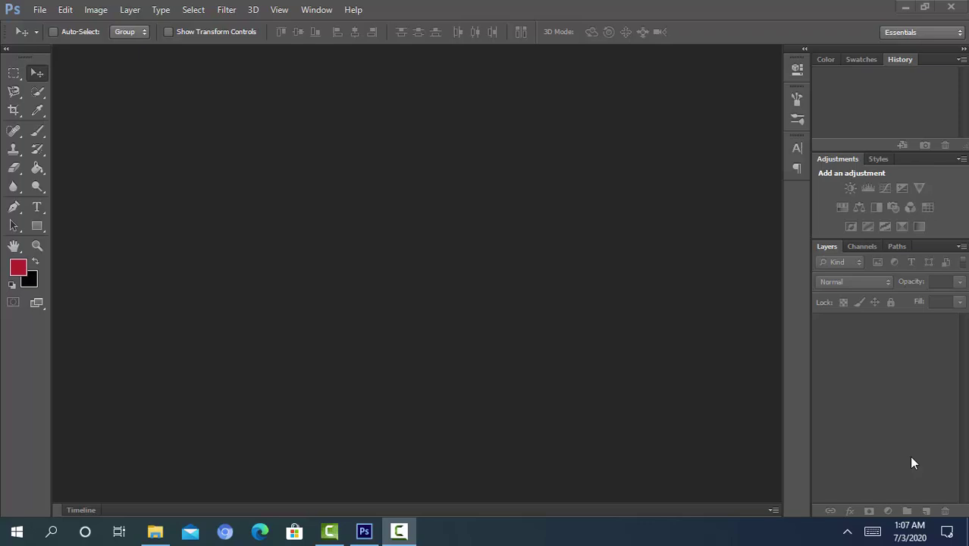
Open the image file images (1) from the Desktop and view it at 200%
click(39, 9)
click(59, 38)
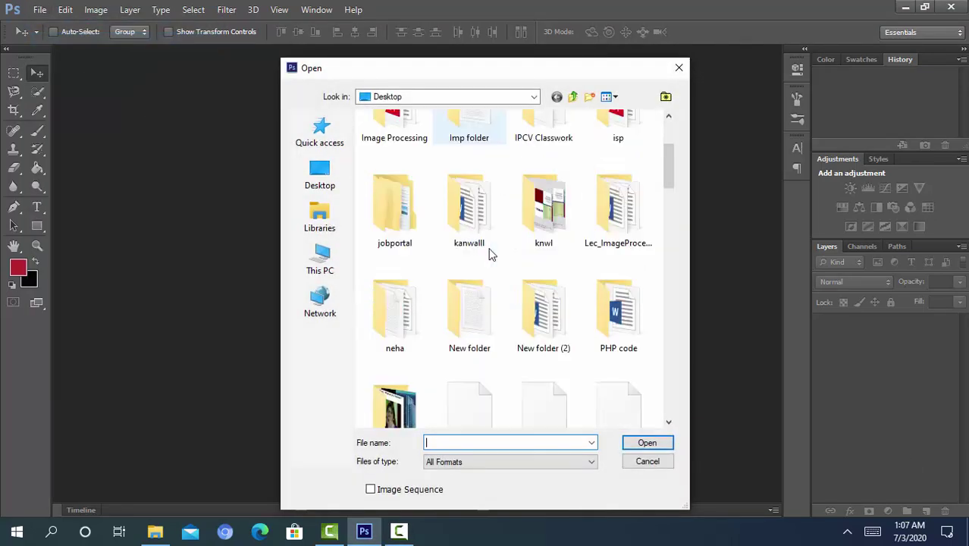
scroll(489, 253, down, 10)
click(543, 364)
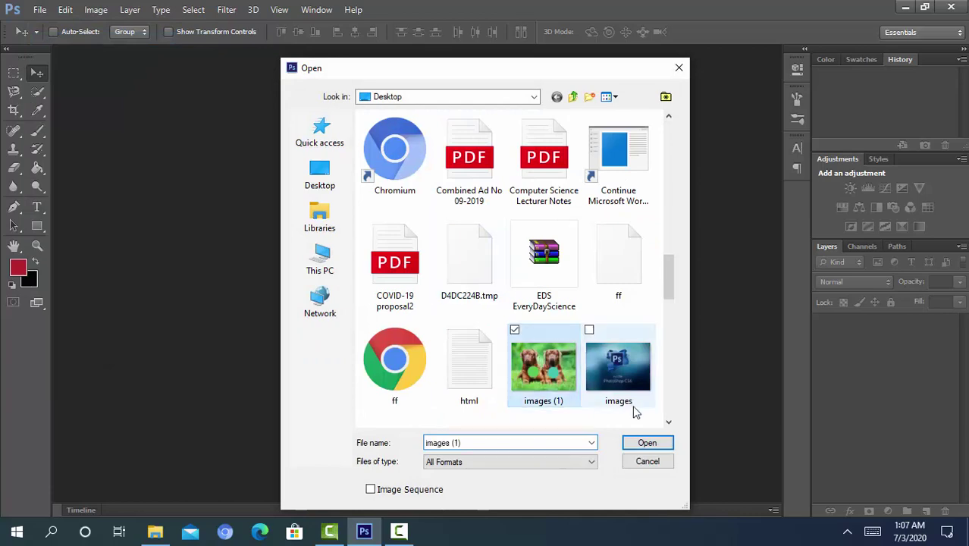
click(664, 446)
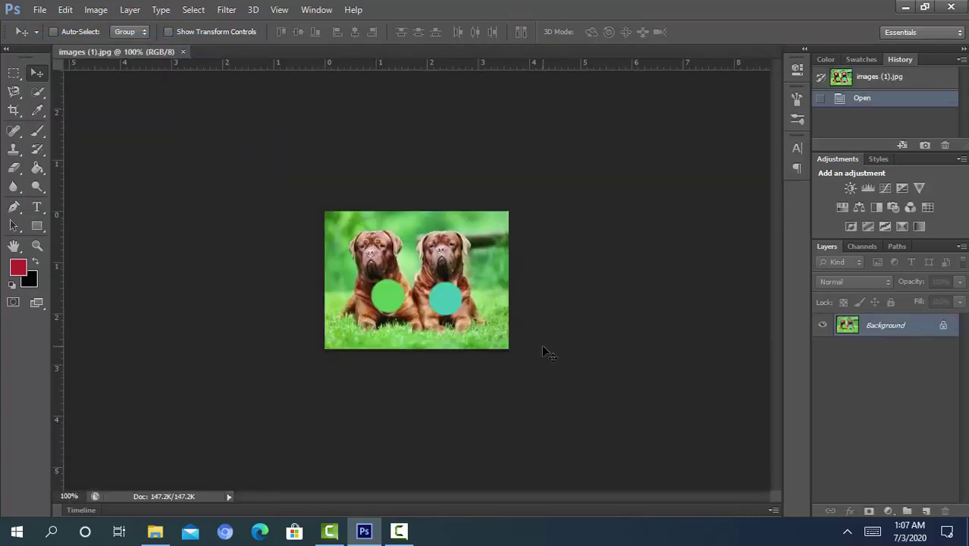
key(ctrl+plus)
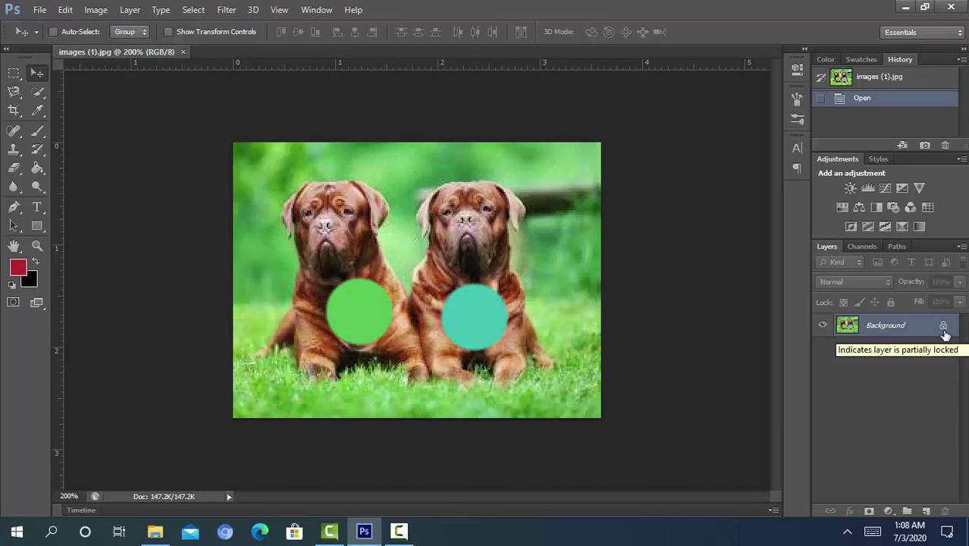
Convert the Background into a regular layer named Layer 0 and shift the picture slightly down and to the right
double_click(897, 335)
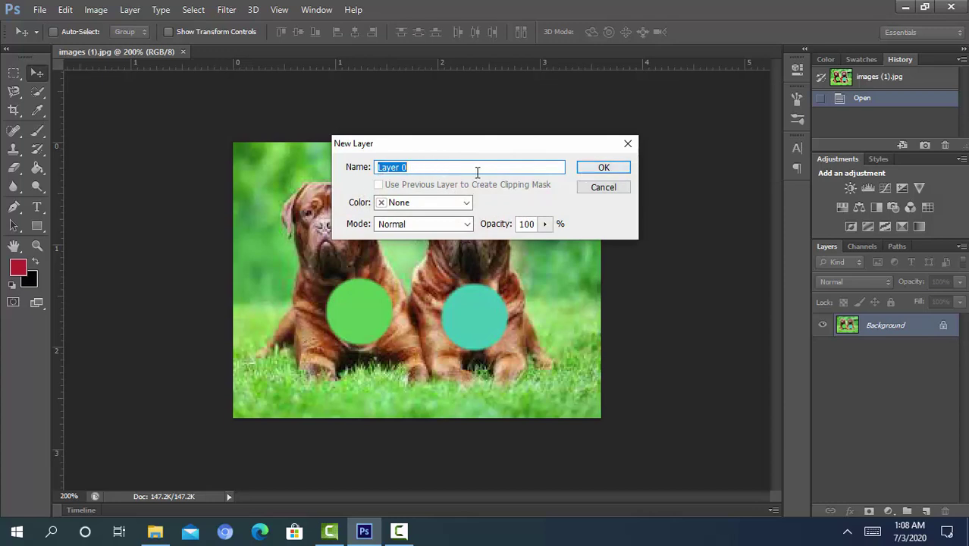
click(618, 167)
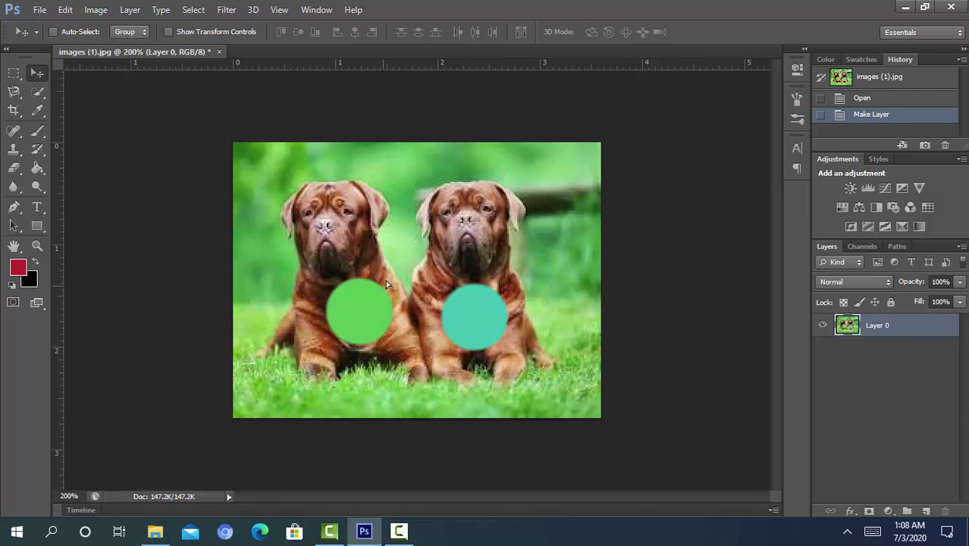
drag(385, 279, 378, 308)
drag(295, 332, 301, 338)
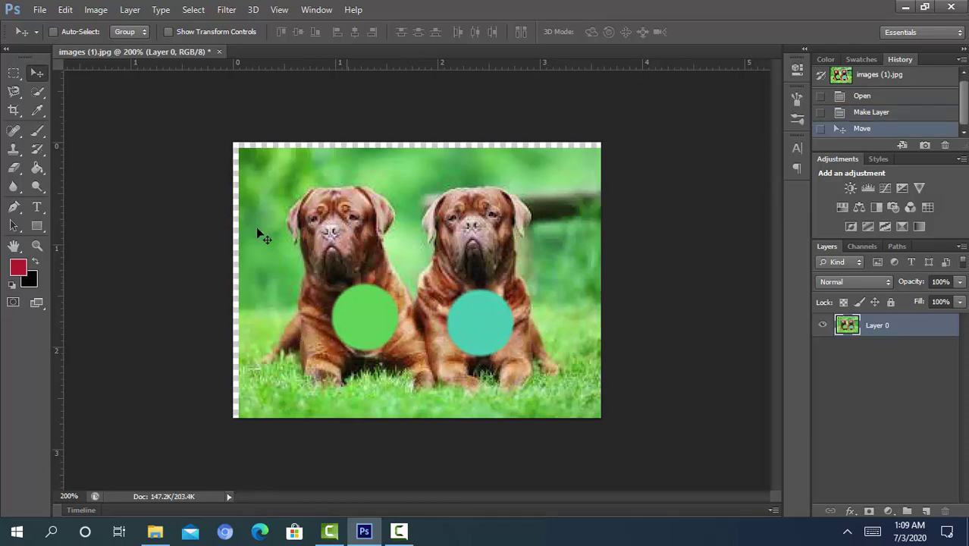
Select the left dog with the Rectangular Marquee and move the selected area slightly up and to the left
click(12, 75)
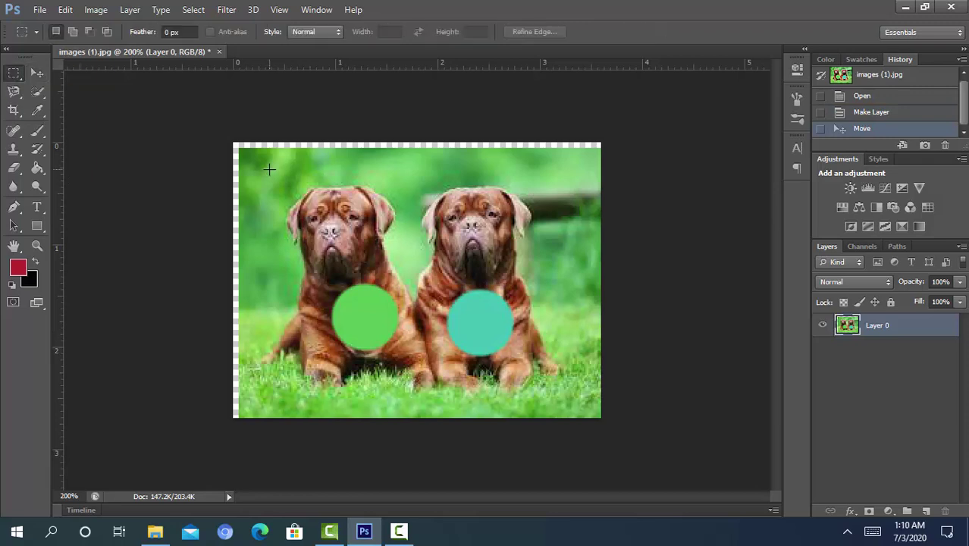
drag(269, 170, 426, 402)
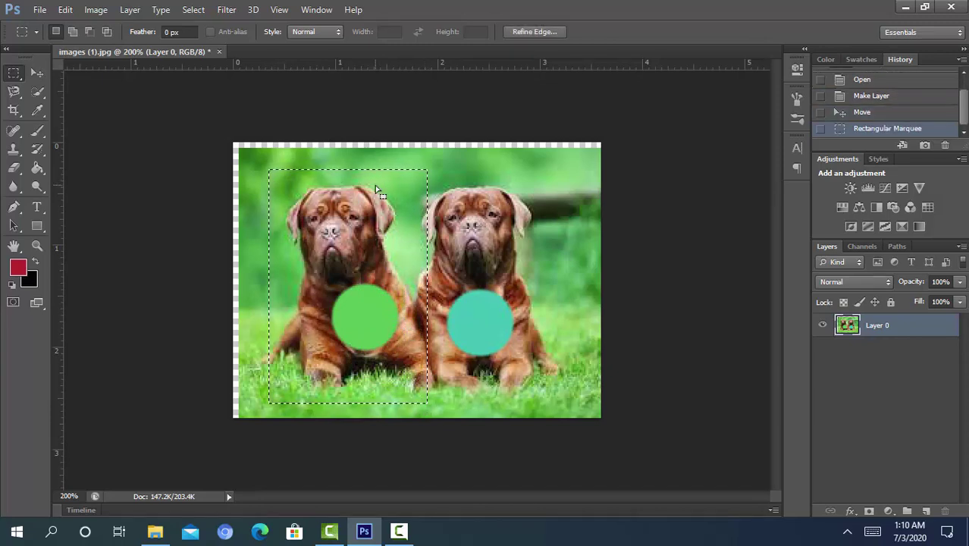
key(ctrl+plus)
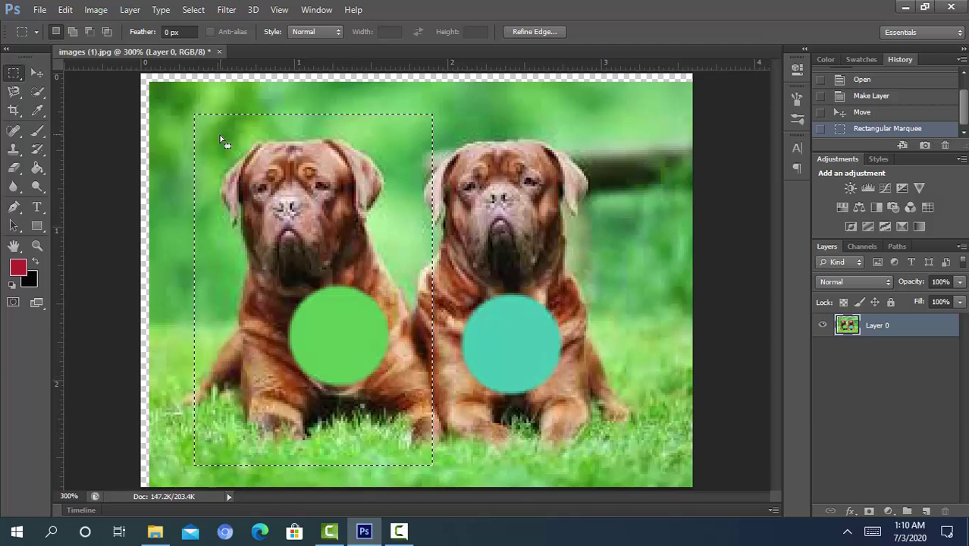
click(38, 72)
drag(313, 273, 284, 270)
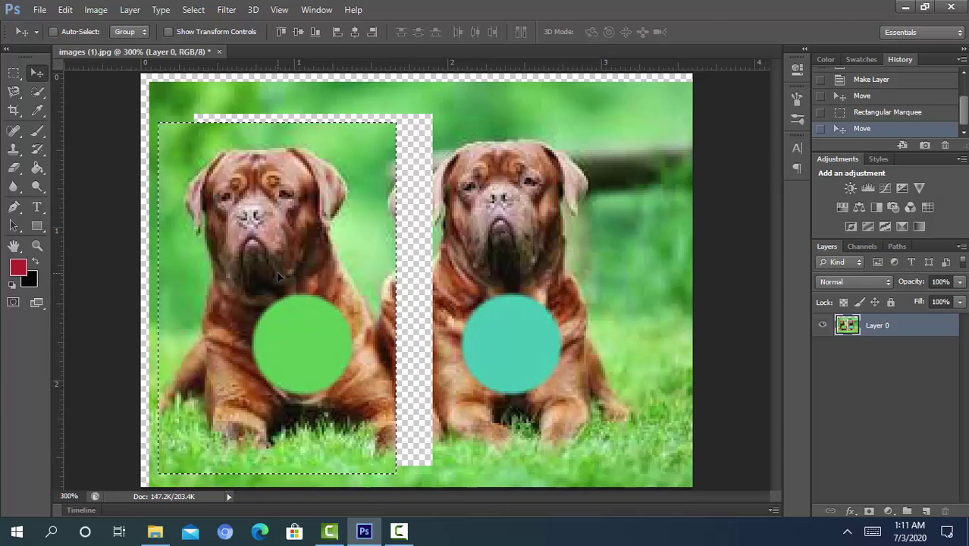
drag(278, 275, 282, 263)
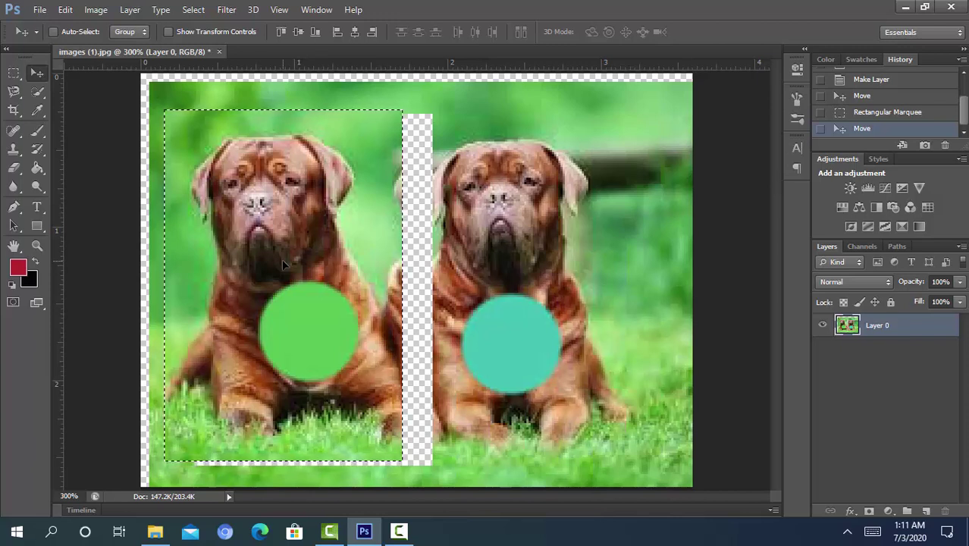
mouse_move(282, 263)
mouse_down()
mouse_move(285, 255)
mouse_move(291, 265)
mouse_up()
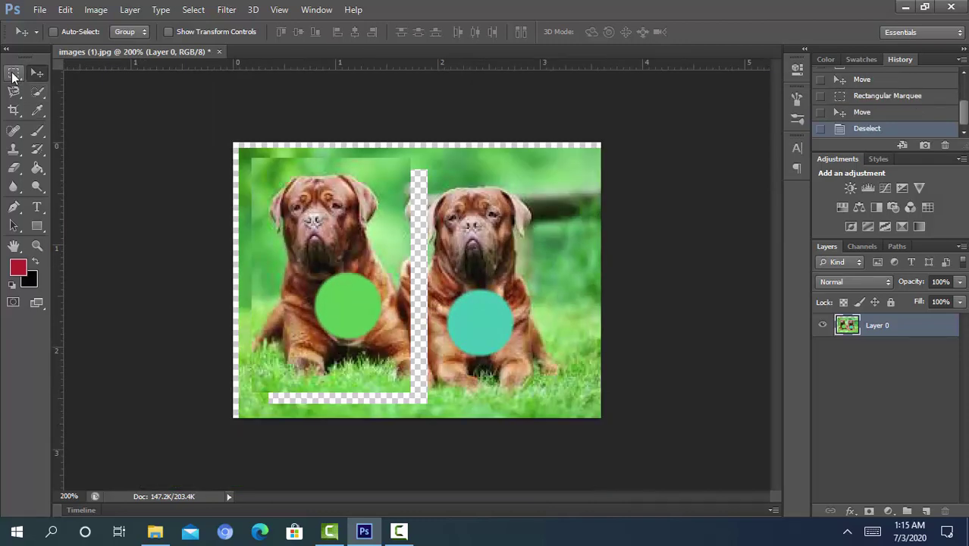
Select the left dog's head with an elliptical marquee about 1.1 by 0.85 in and move it down over the dog's front legs
click(13, 75)
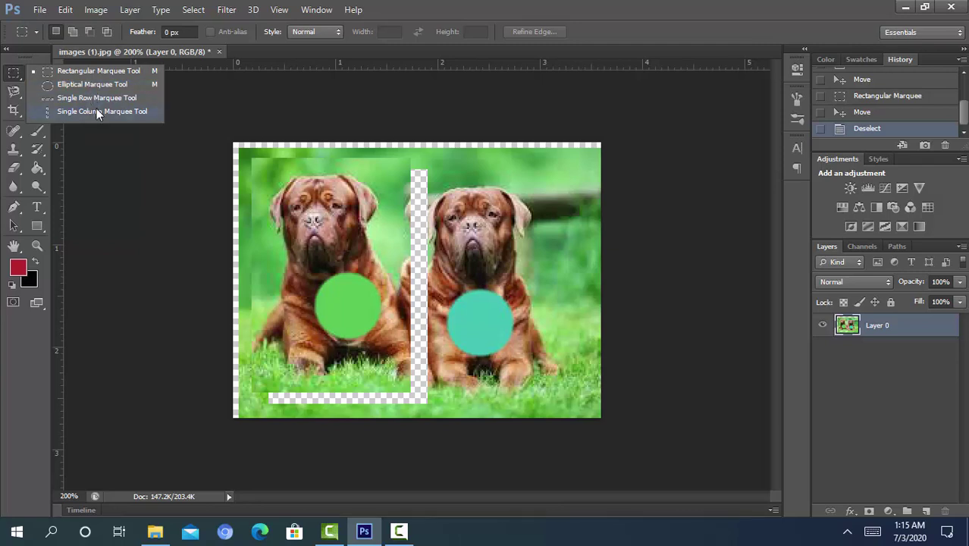
click(92, 84)
drag(269, 170, 380, 256)
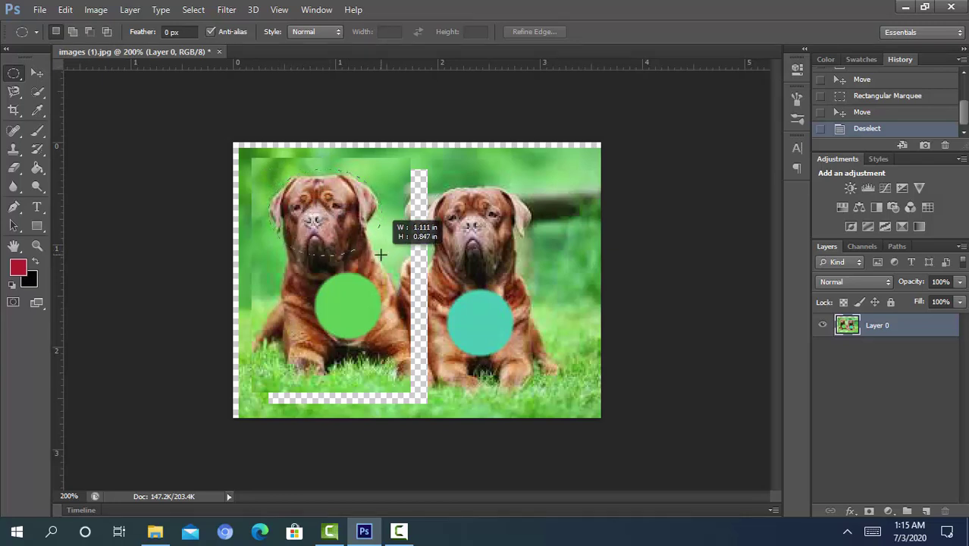
drag(380, 256, 383, 257)
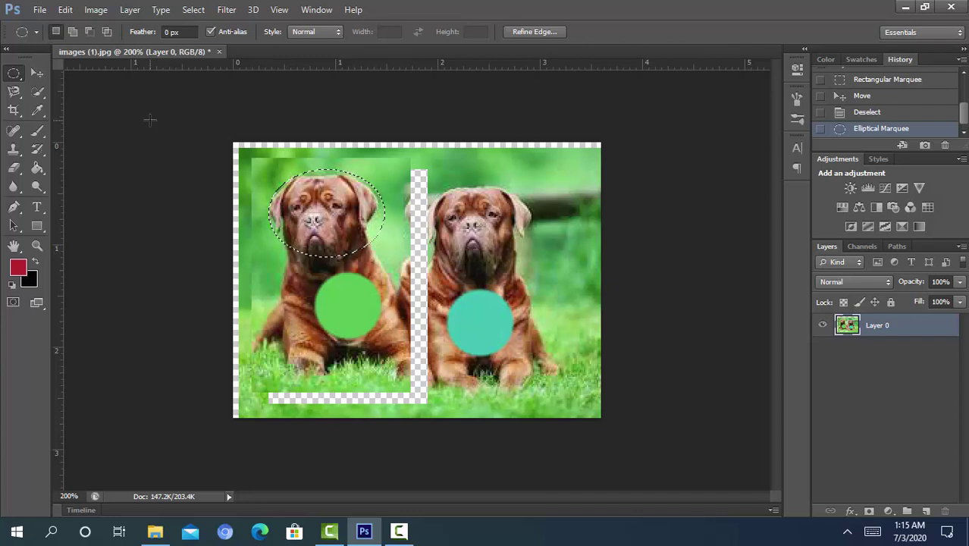
click(34, 72)
drag(313, 221, 295, 345)
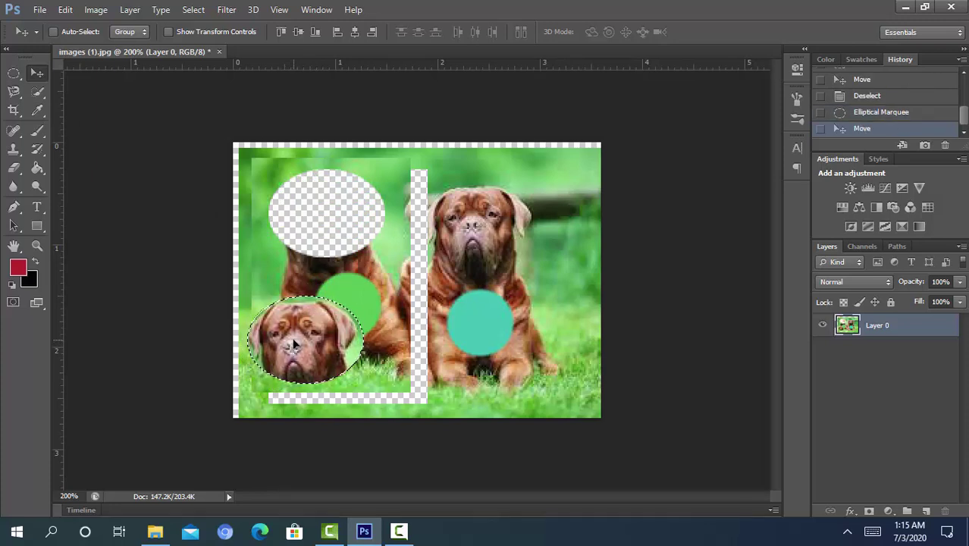
Try deselecting the moved head, and undo back to before the elliptical selection was made
click(294, 344)
key(ctrl+z)
key(ctrl+d)
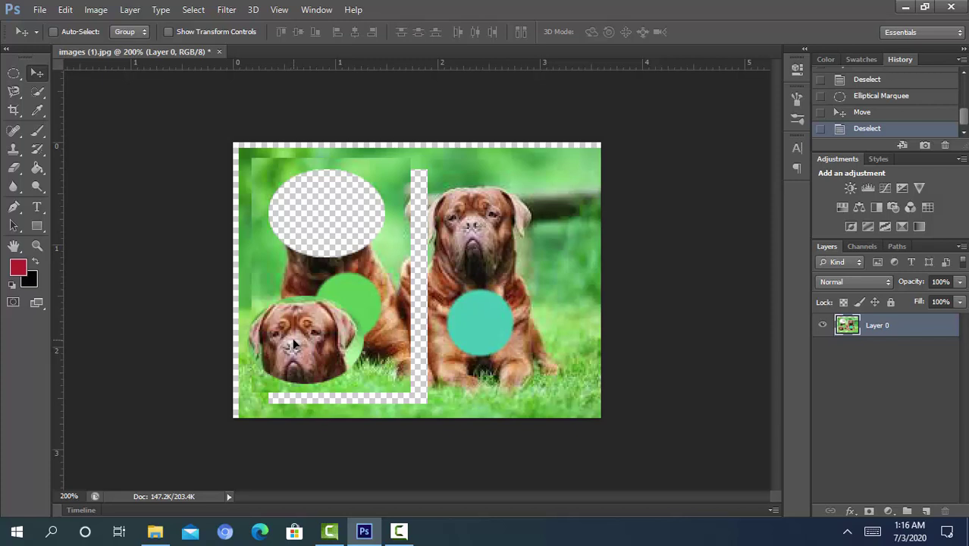
key(ctrl+z)
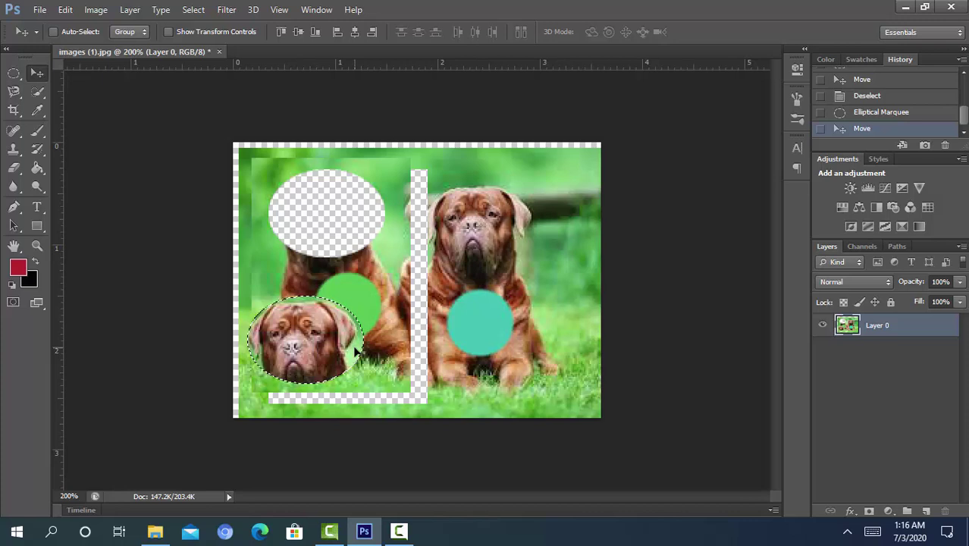
key(ctrl+z)
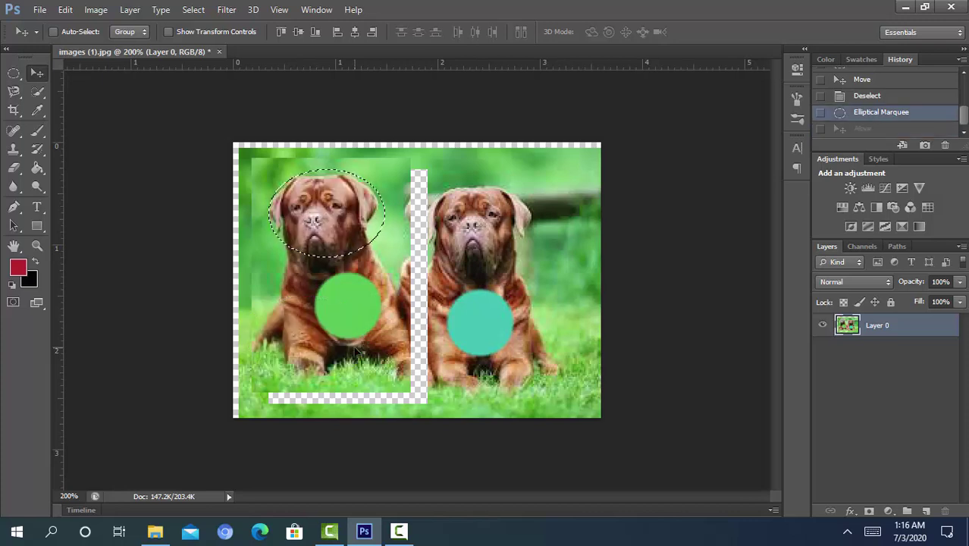
key(ctrl+alt+z)
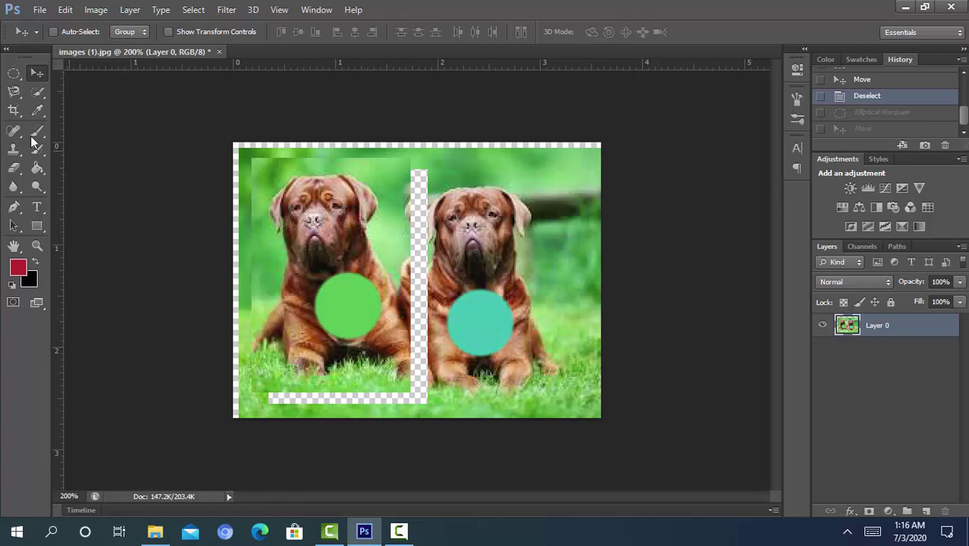
Select the left dog's head and chest with a larger elliptical marquee and move that area down
click(14, 72)
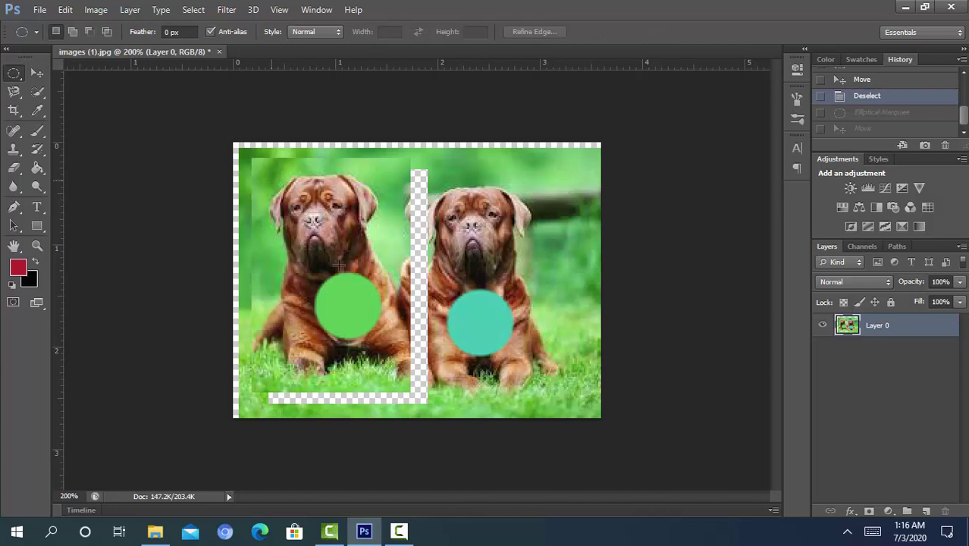
drag(338, 266, 350, 268)
drag(356, 269, 368, 274)
drag(263, 177, 387, 295)
click(37, 73)
drag(296, 182, 288, 303)
Shift the elliptical selection up and to the right and move the image area beneath it down
click(13, 73)
mouse_move(335, 264)
mouse_down()
mouse_move(436, 353)
mouse_move(399, 224)
mouse_move(388, 243)
mouse_move(410, 311)
mouse_move(404, 300)
mouse_up()
click(37, 73)
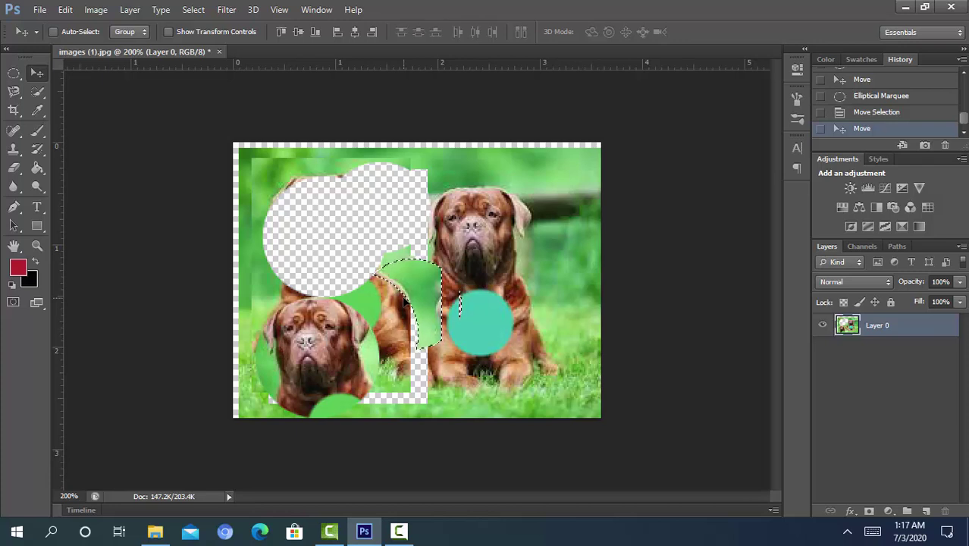
Revert the image to its last saved version
click(40, 10)
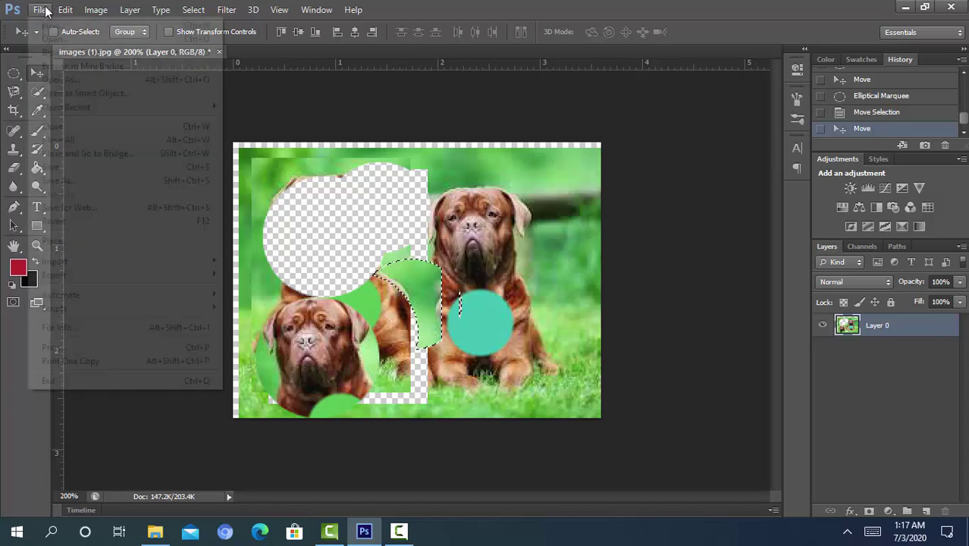
click(89, 224)
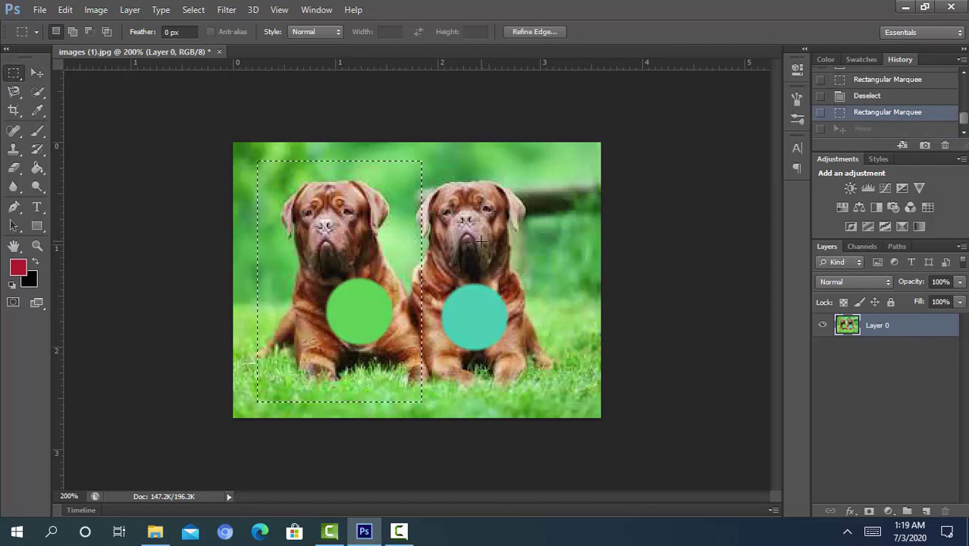
Replace the selection with a new rectangular marquee around the left dog, move that area over the right dog and deselect
key(ctrl+alt+z)
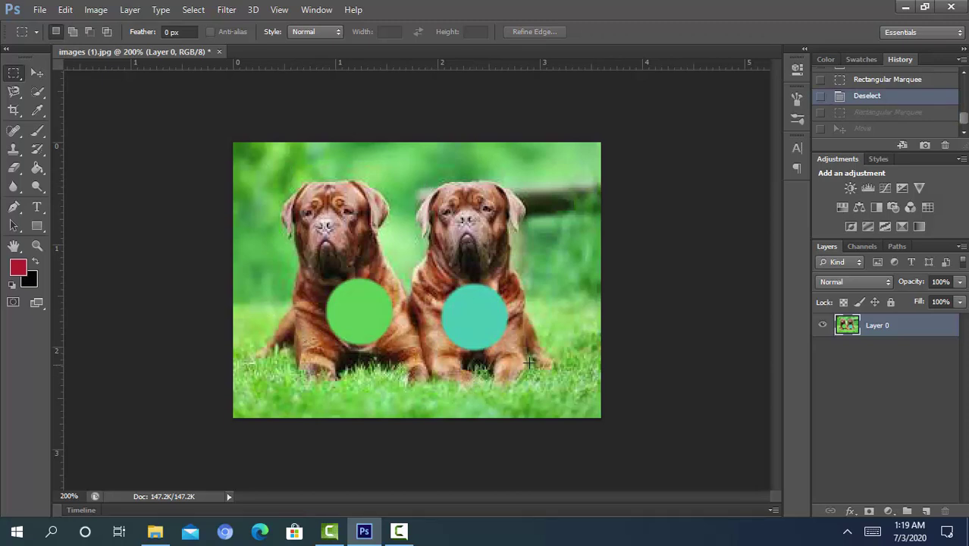
drag(260, 165, 410, 398)
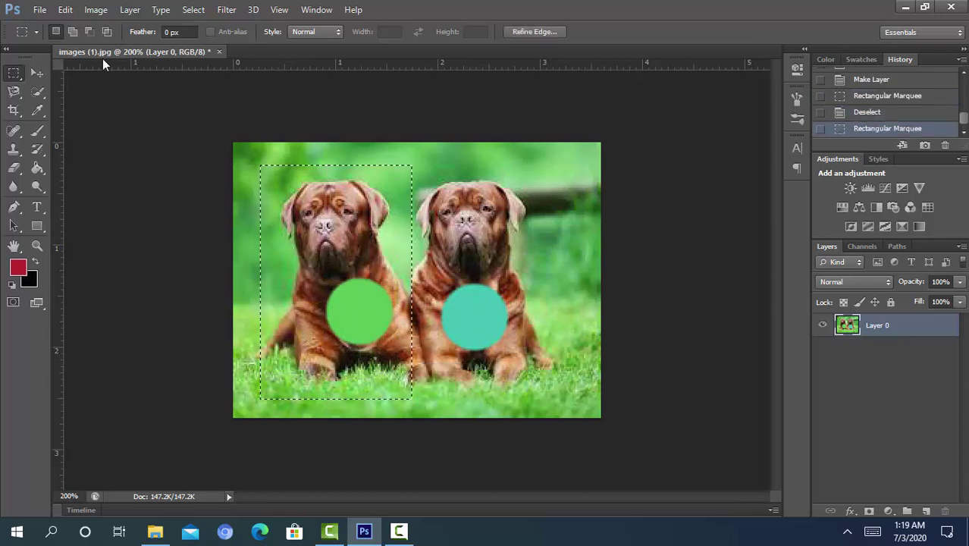
click(34, 73)
drag(309, 236, 455, 249)
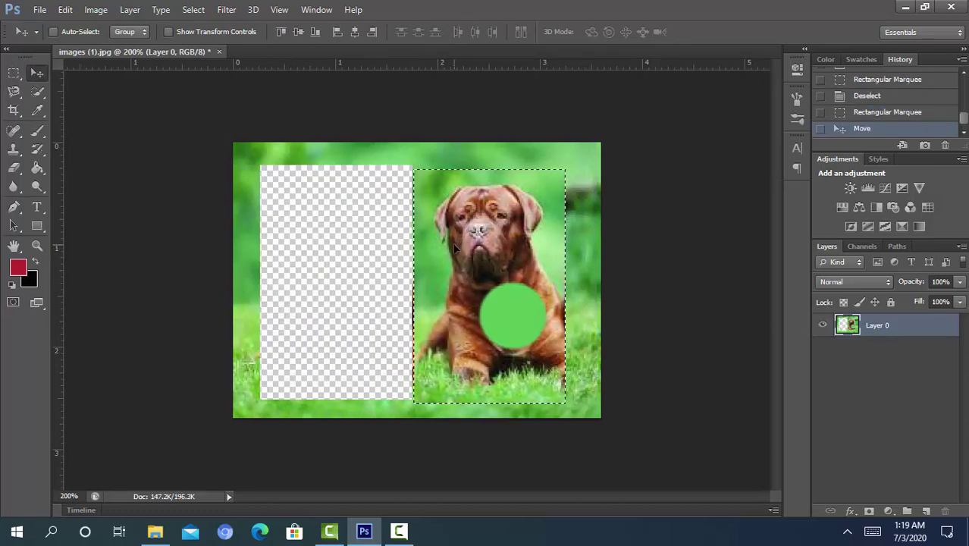
key(ctrl+d)
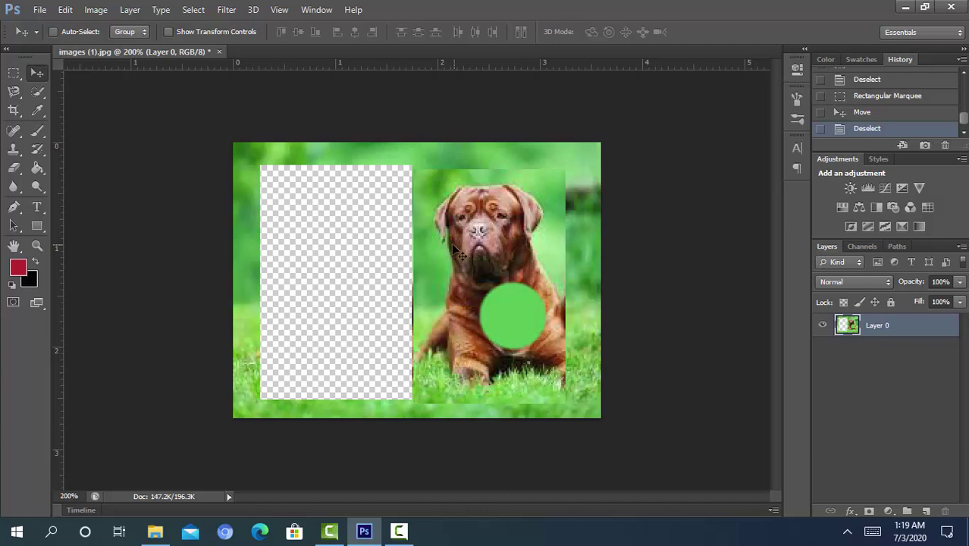
Step back through the history to undo the deselection and the move of the left dog
click(13, 72)
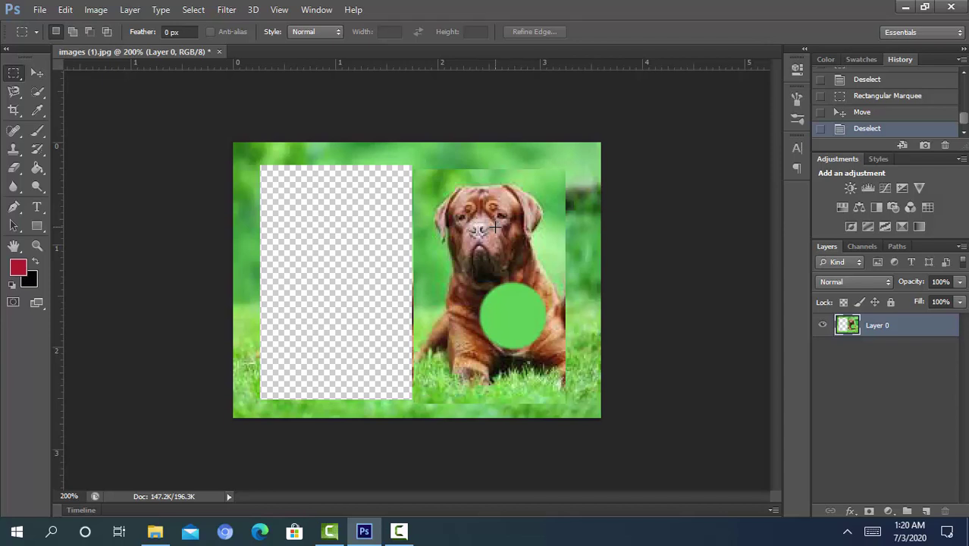
key(ctrl+z)
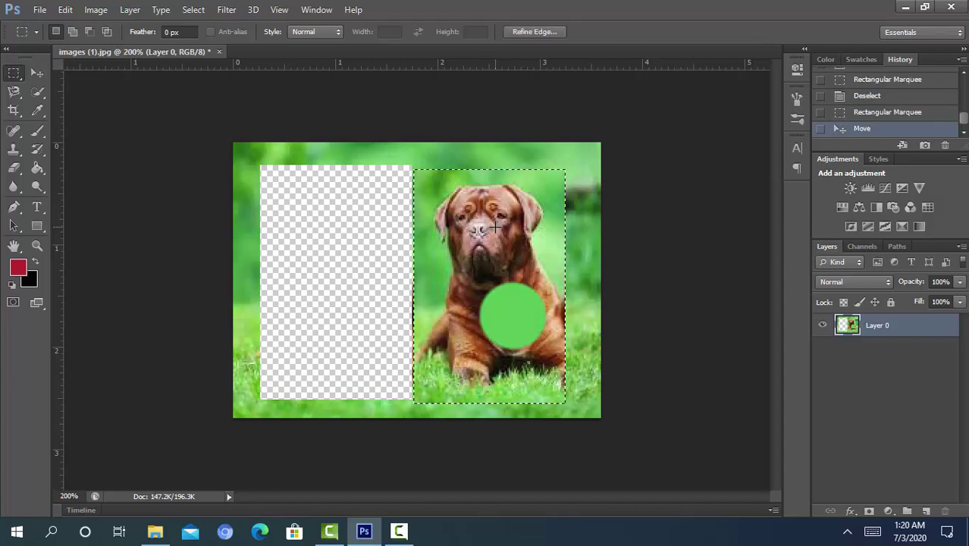
key(ctrl+shift+z)
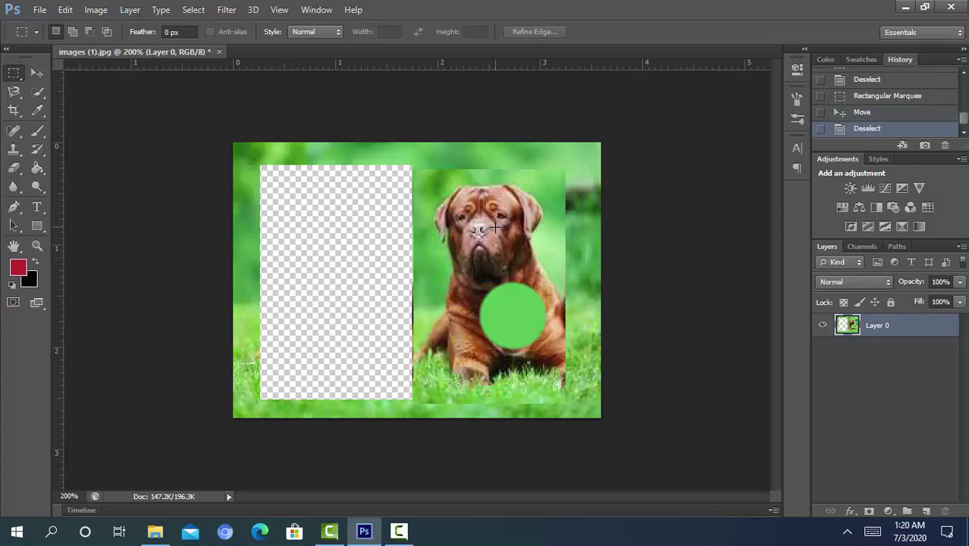
key(ctrl+alt+z)
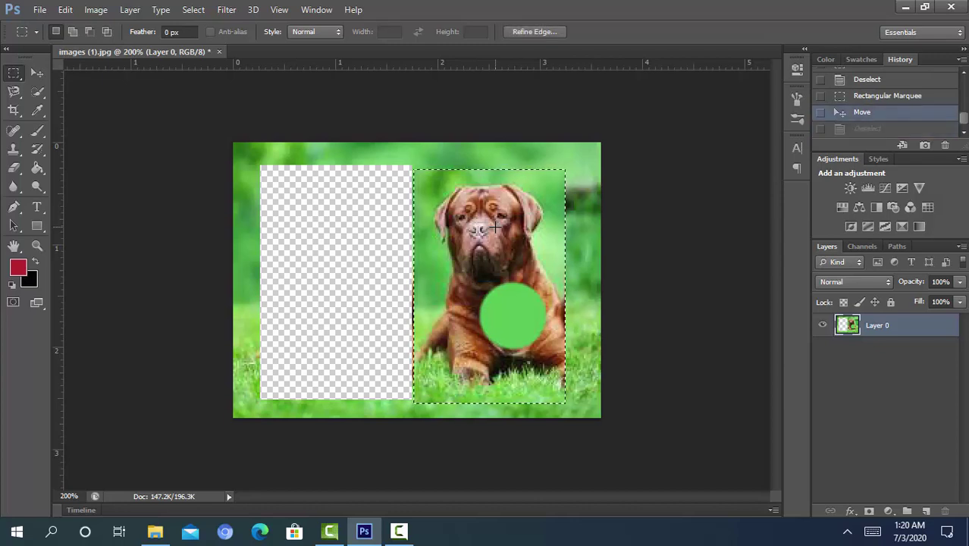
key(ctrl+alt+z)
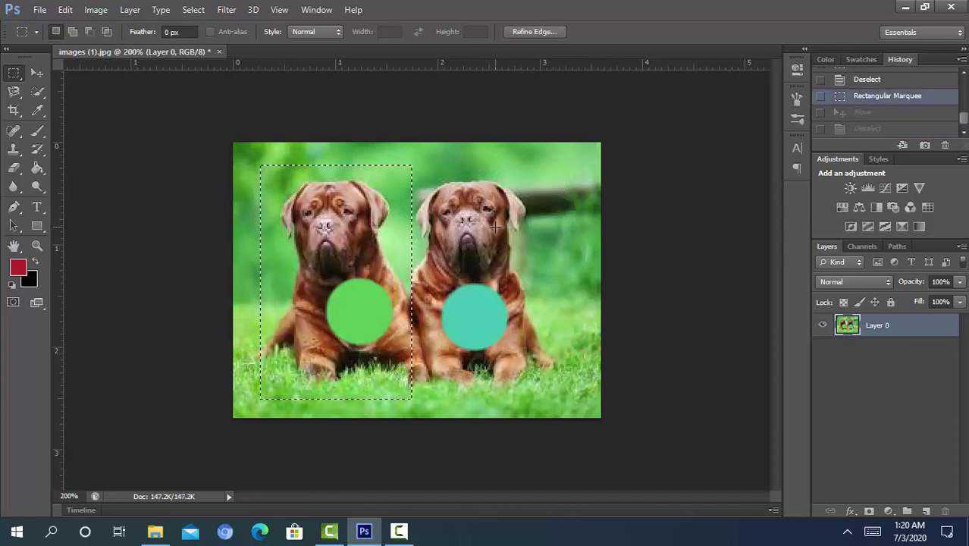
Add a new blank layer and discard all changes by reverting the image to its saved version
key(ctrl+alt+shift+n)
click(39, 9)
click(66, 221)
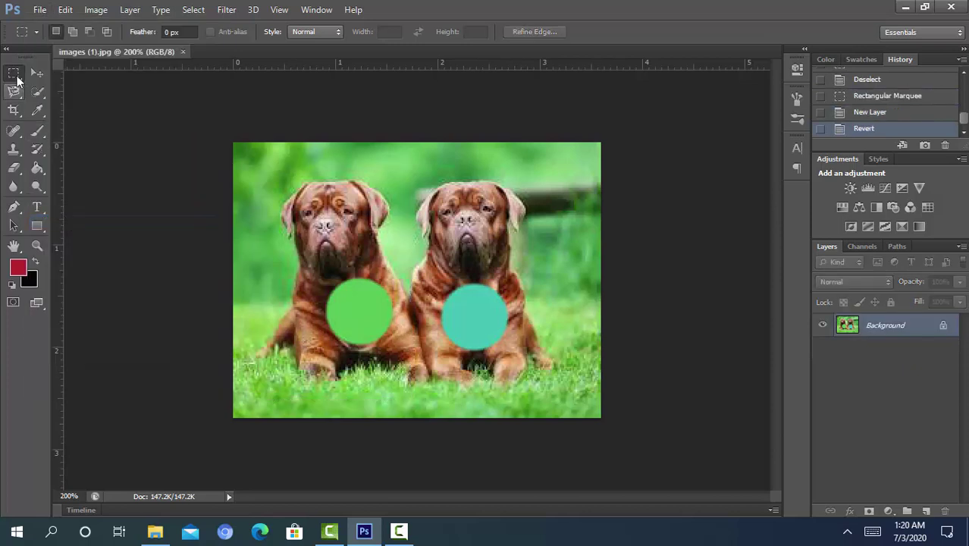
Select the left dog with a rectangular marquee and paste a copy of it onto a new layer
drag(261, 164, 408, 406)
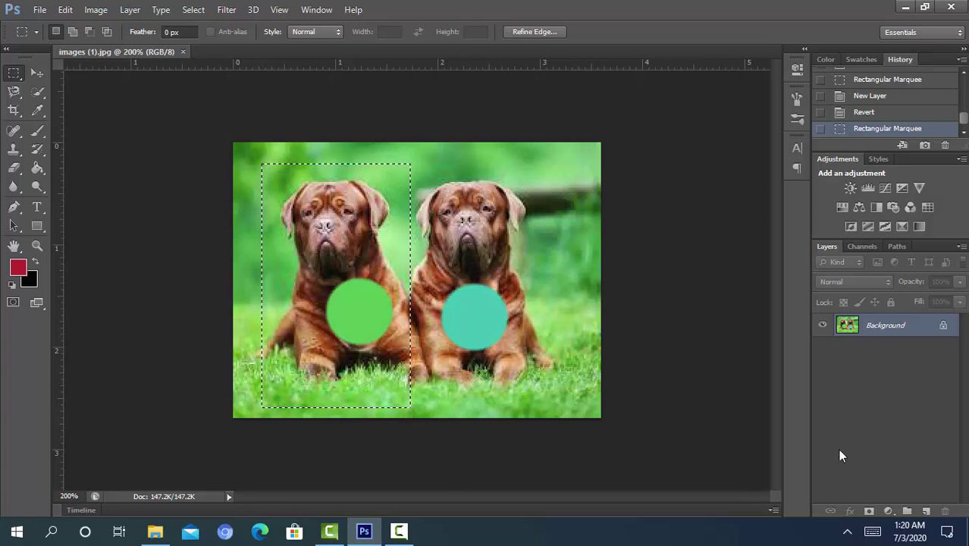
click(926, 511)
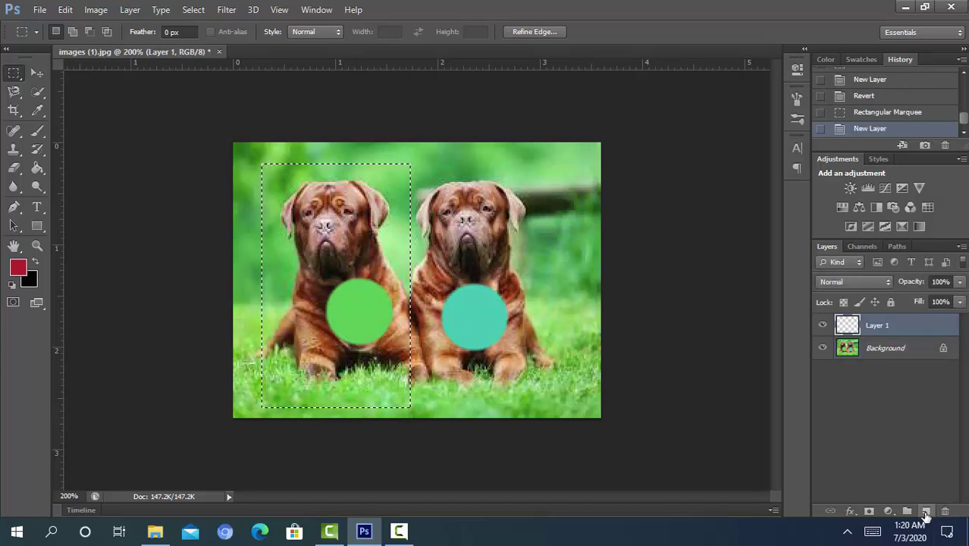
key(ctrl+v)
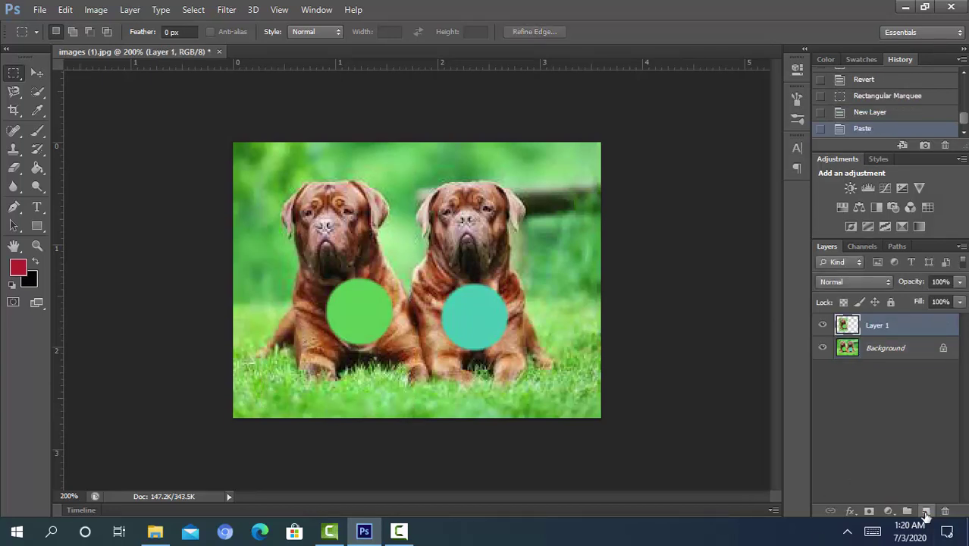
Hide the Background layer to view the left dog's copy on its own, and show the Background again
click(864, 353)
click(876, 328)
click(824, 348)
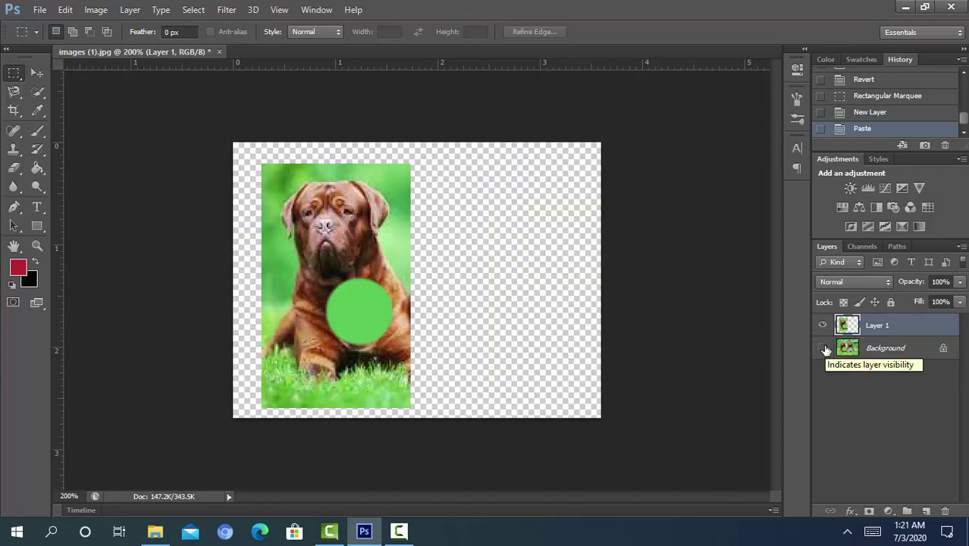
click(824, 348)
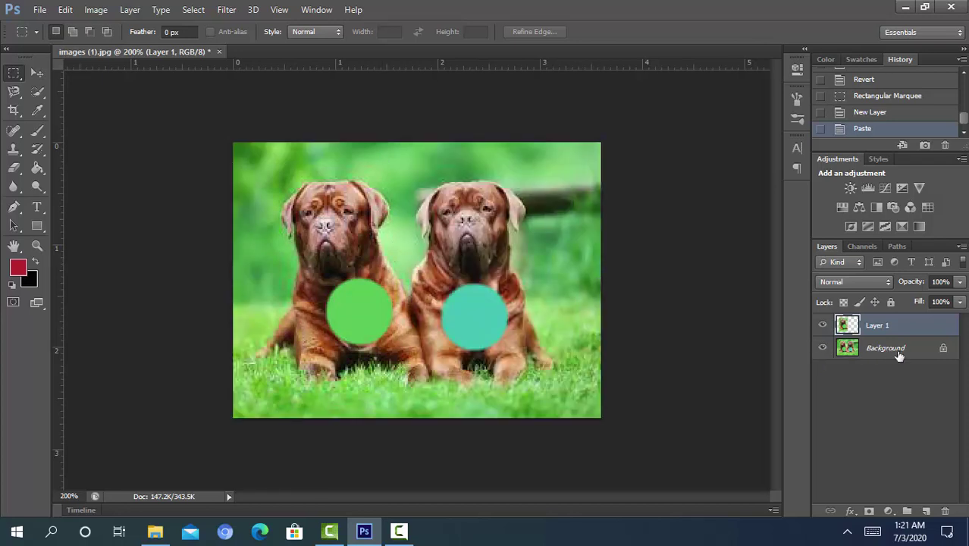
Select the right dog on the Background layer with a rectangular marquee and paste a copy of it onto a new layer
drag(404, 174, 549, 386)
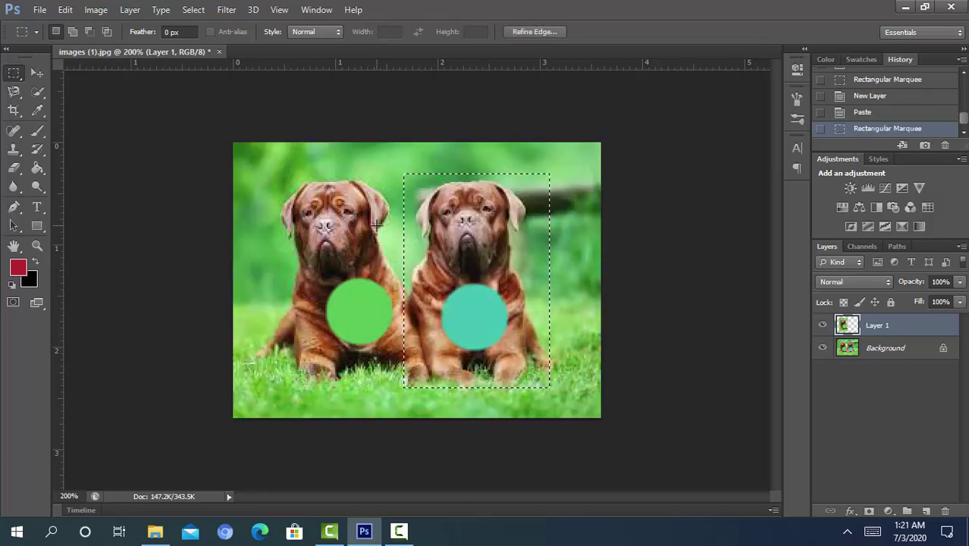
key(ctrl+d)
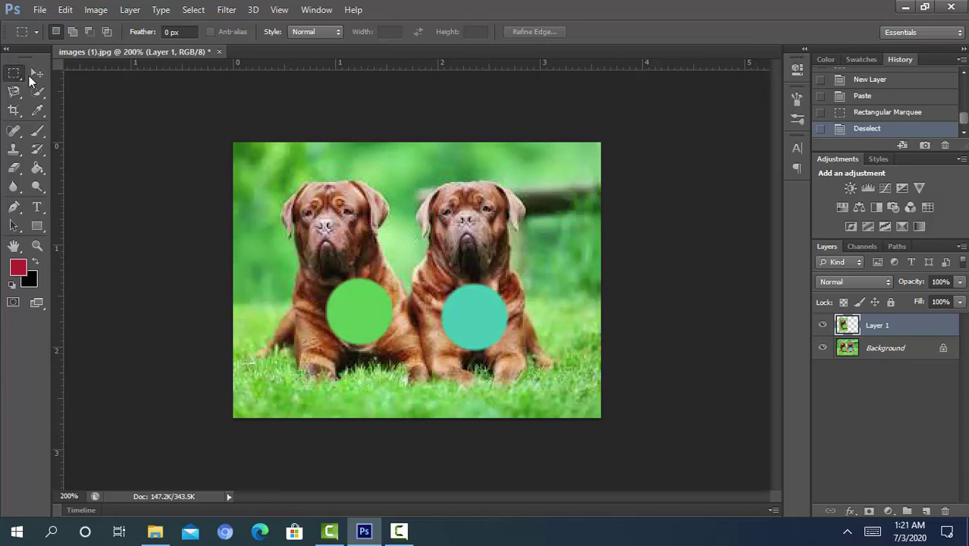
click(902, 355)
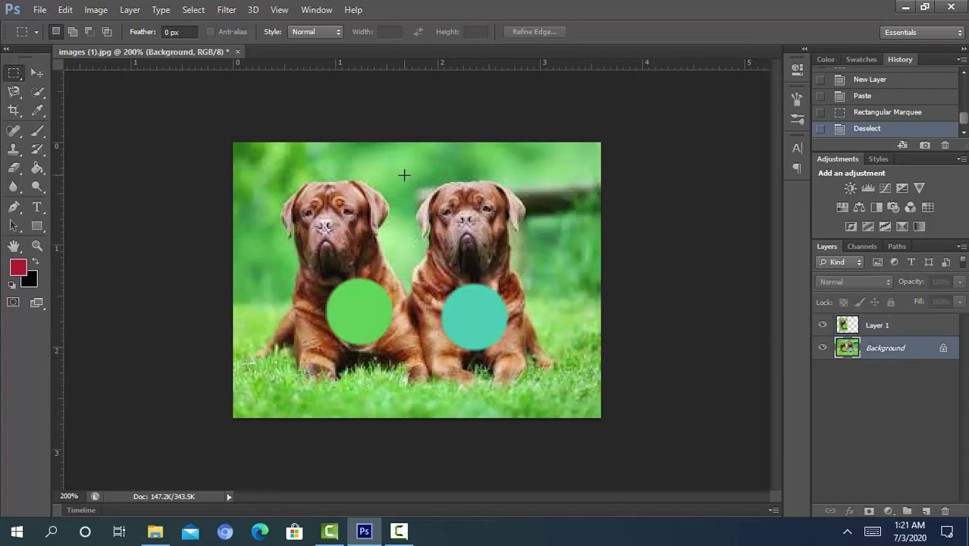
drag(402, 177, 554, 385)
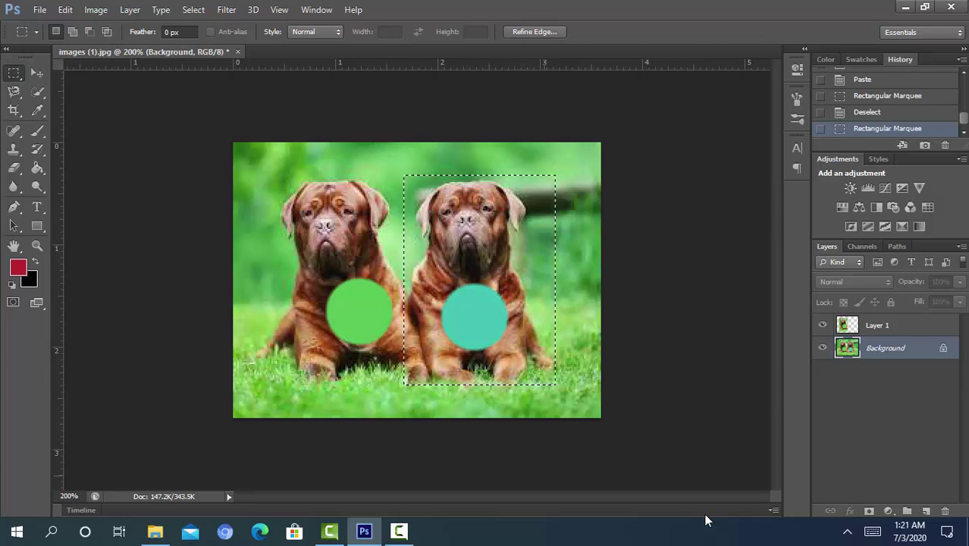
click(926, 512)
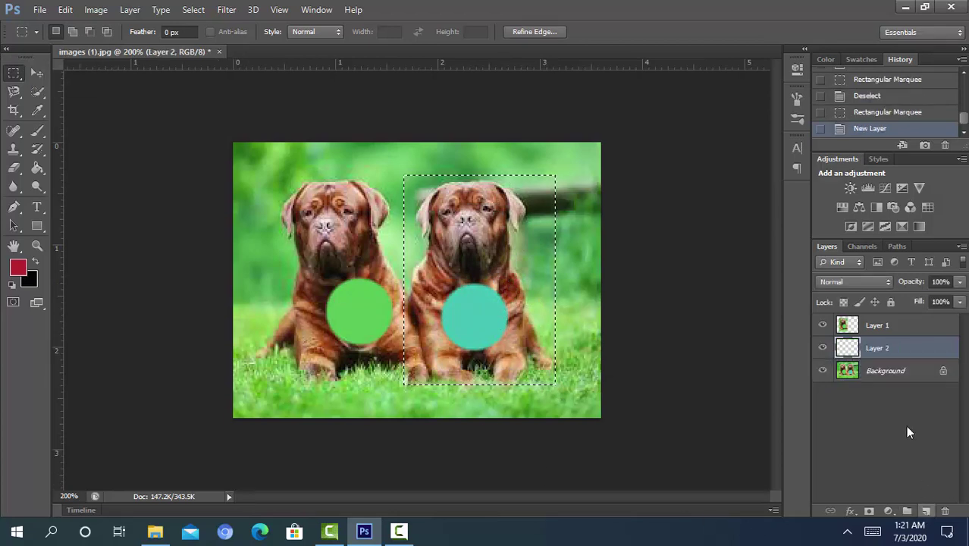
key(ctrl+v)
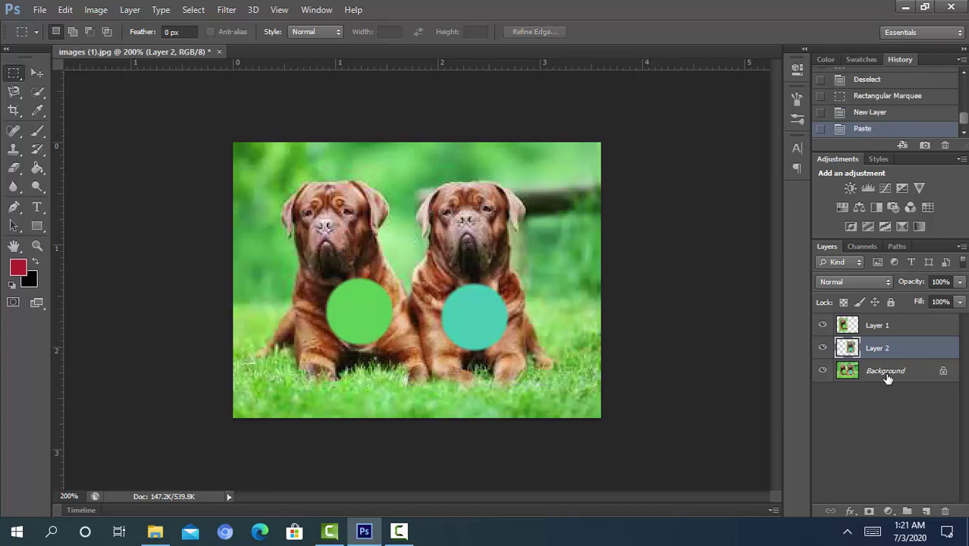
Rename the left dog's layer to dog1 and the right dog's layer to dog2
double_click(883, 324)
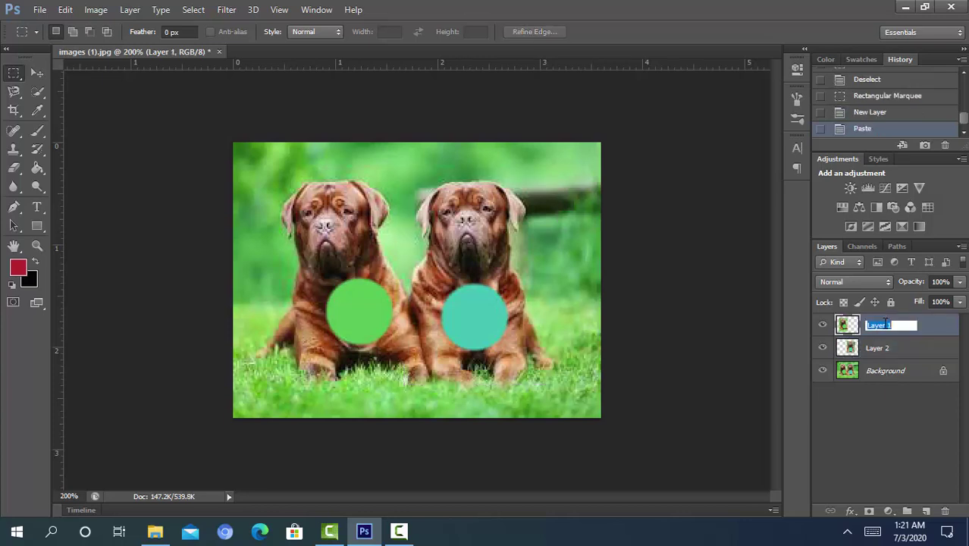
key(BackSpace)
text(dog1)
double_click(887, 348)
key(BackSpace)
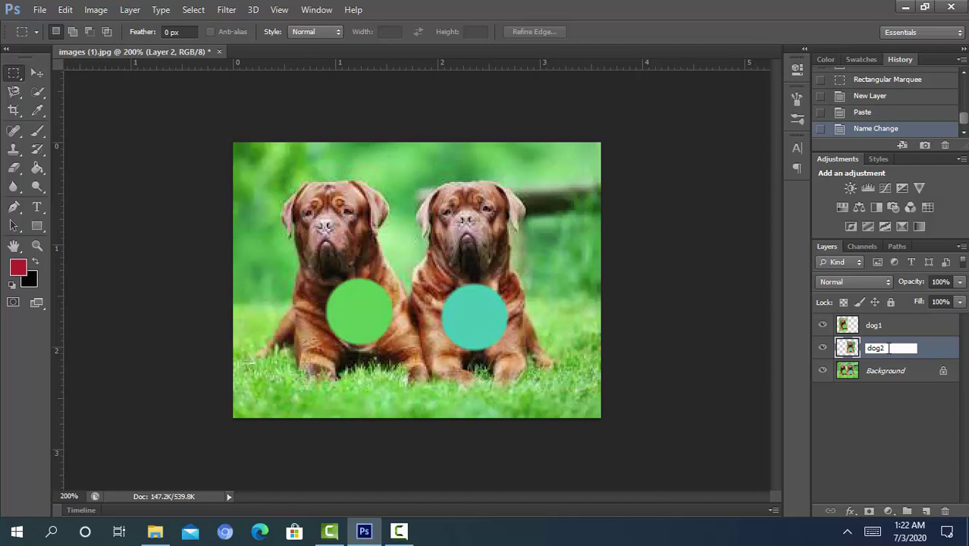
key(Return)
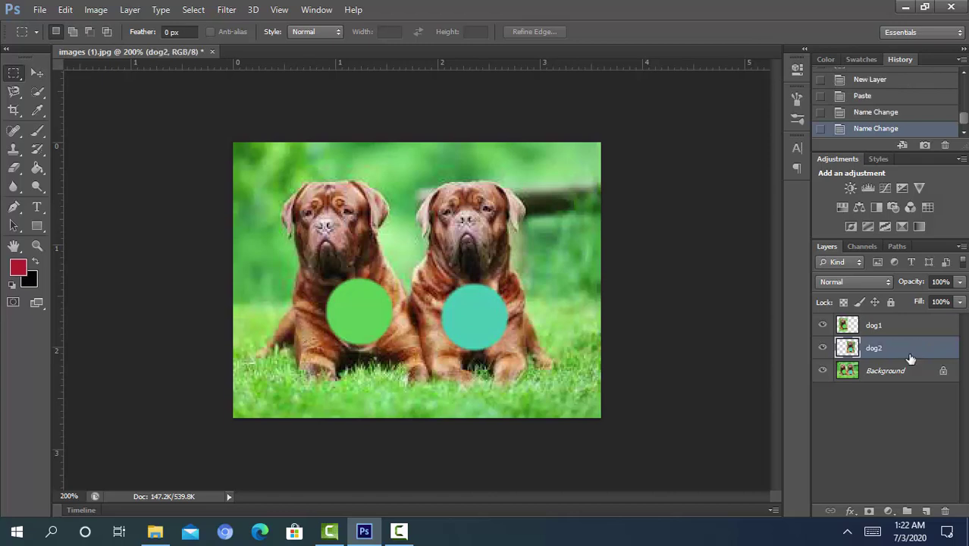
Move the dog1 layer over the right dog with the Move tool
click(870, 382)
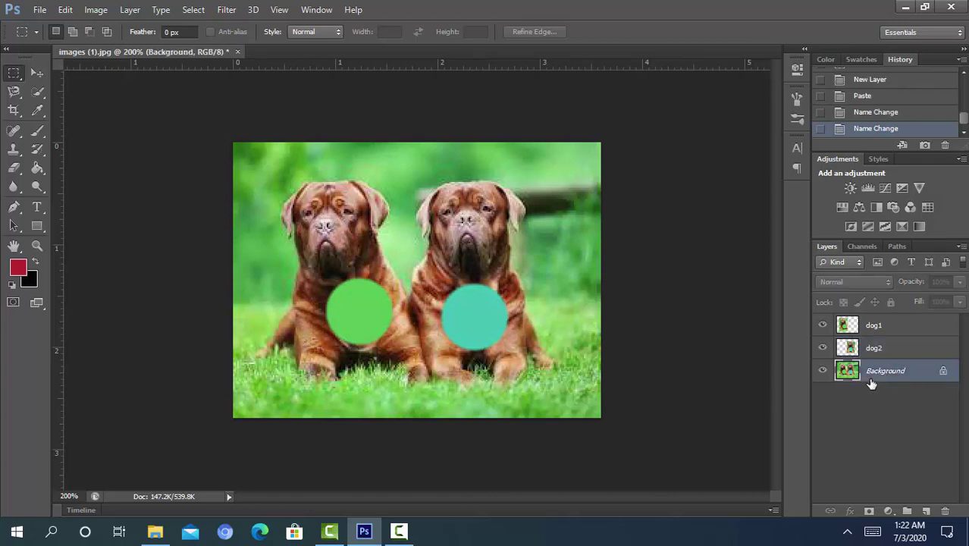
click(895, 325)
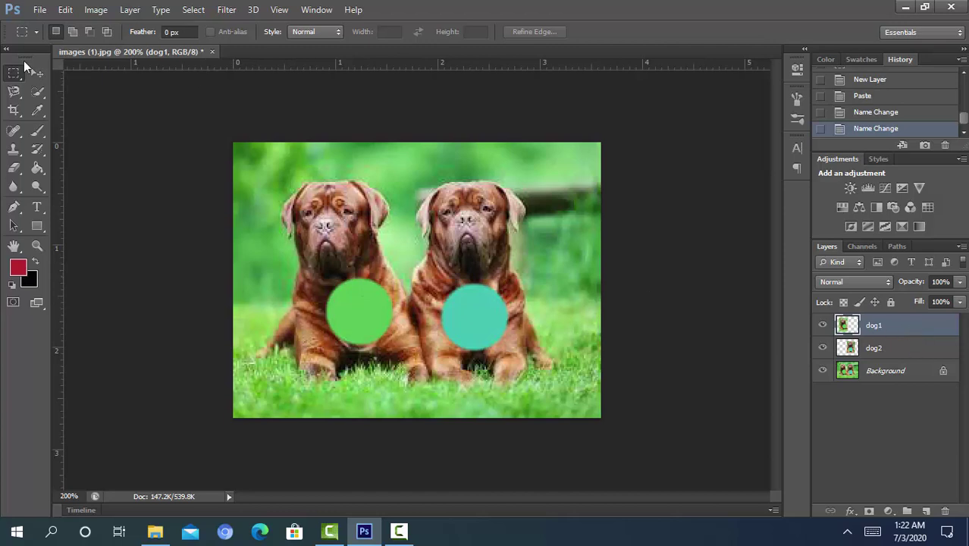
click(36, 72)
drag(334, 275, 474, 269)
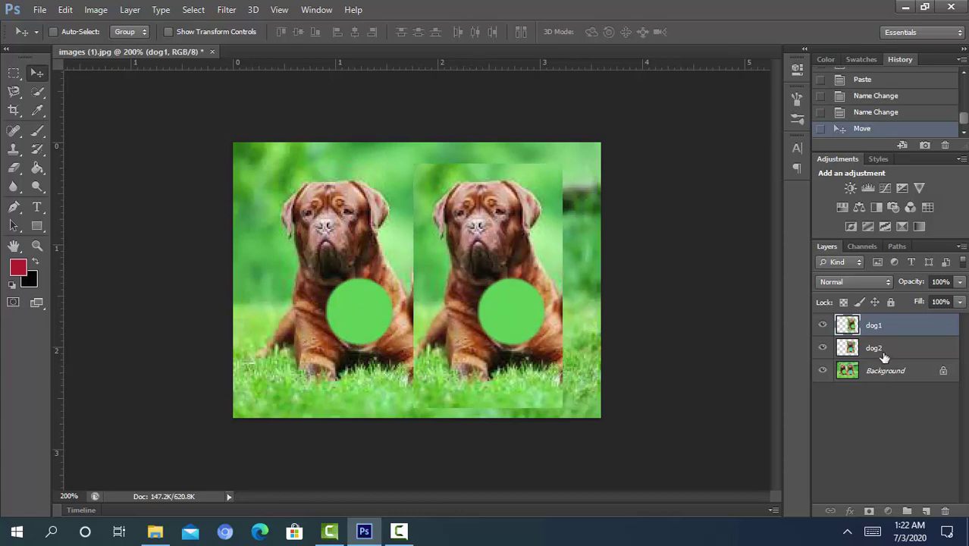
Hide the dog1 layer temporarily, move the dog2 layer over the left dog, and show dog1 again
click(880, 353)
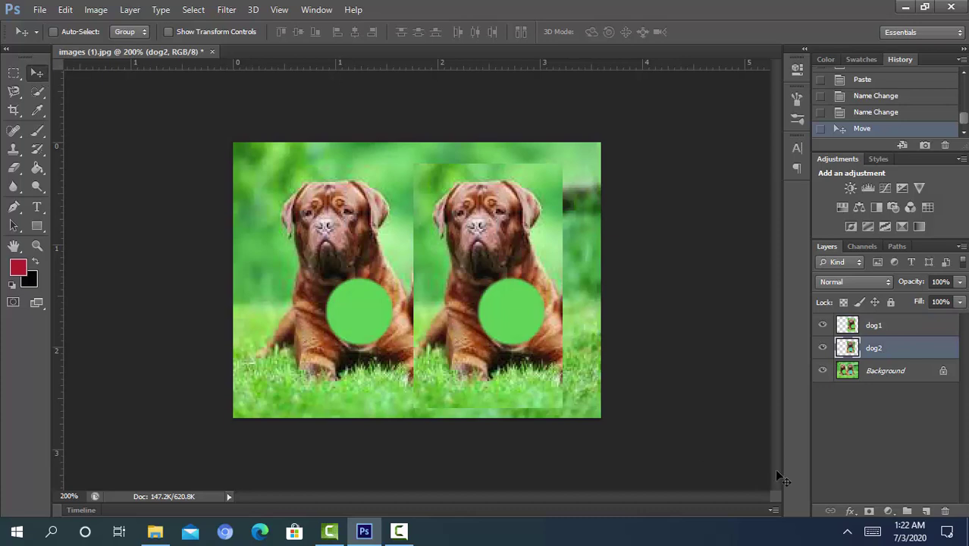
click(822, 325)
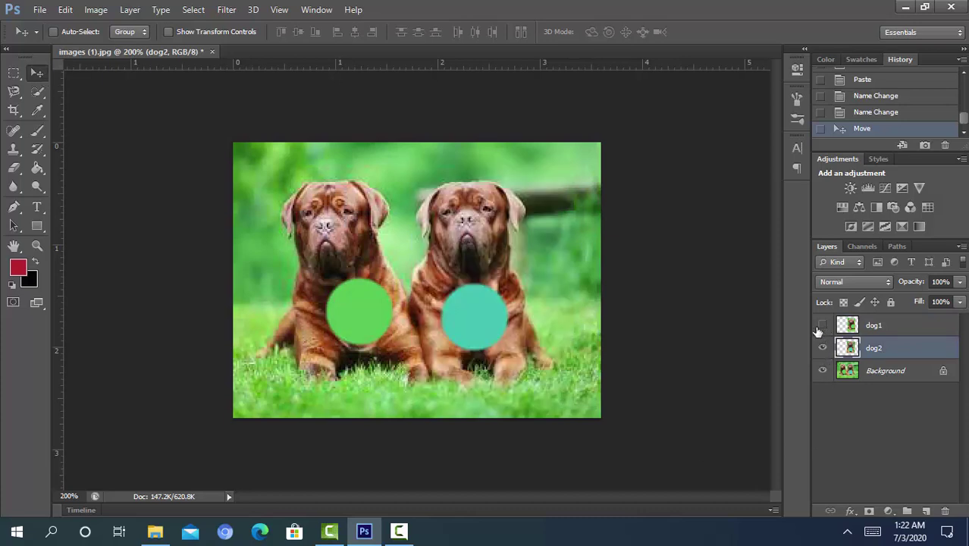
drag(453, 268, 326, 273)
click(823, 325)
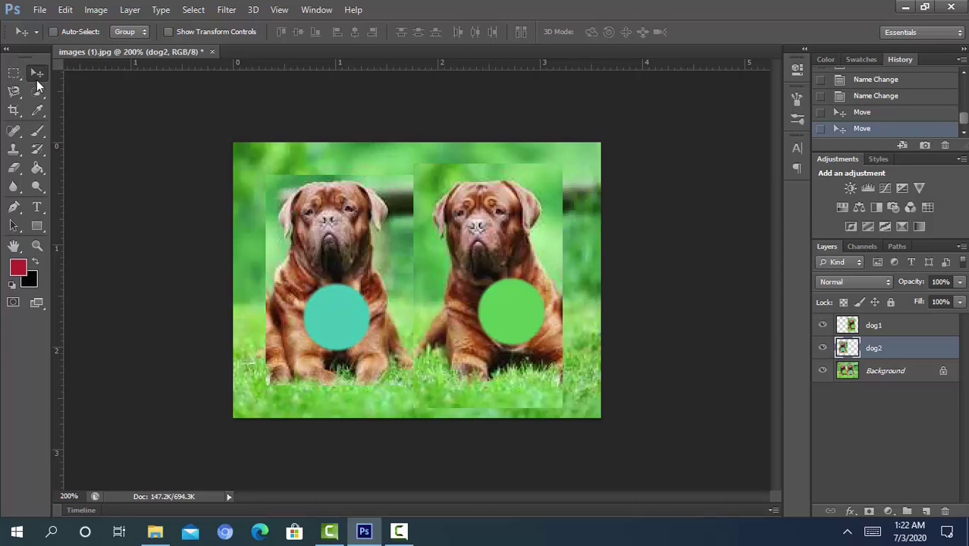
Nudge the dog2 layer slightly up and left and the dog1 layer slightly down to line up their top edges
drag(327, 276, 325, 274)
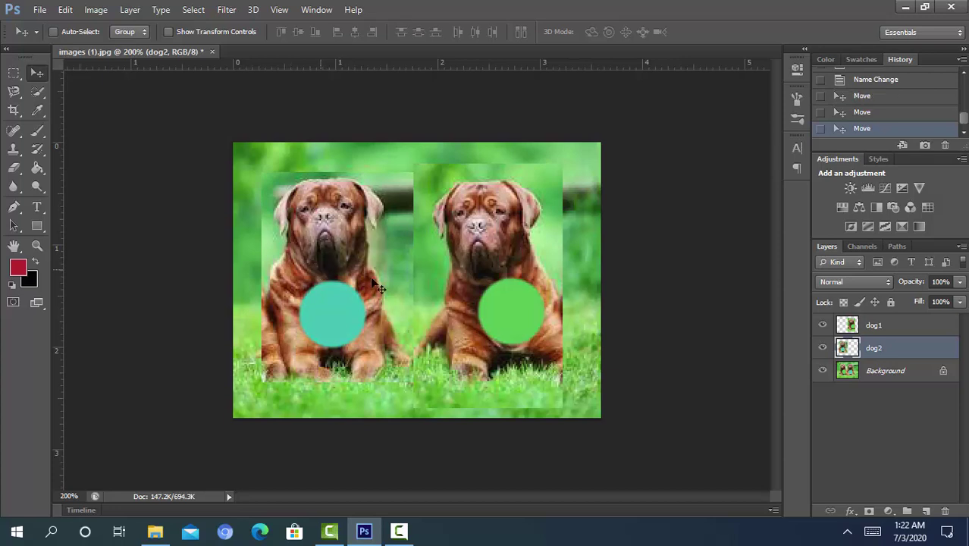
click(923, 326)
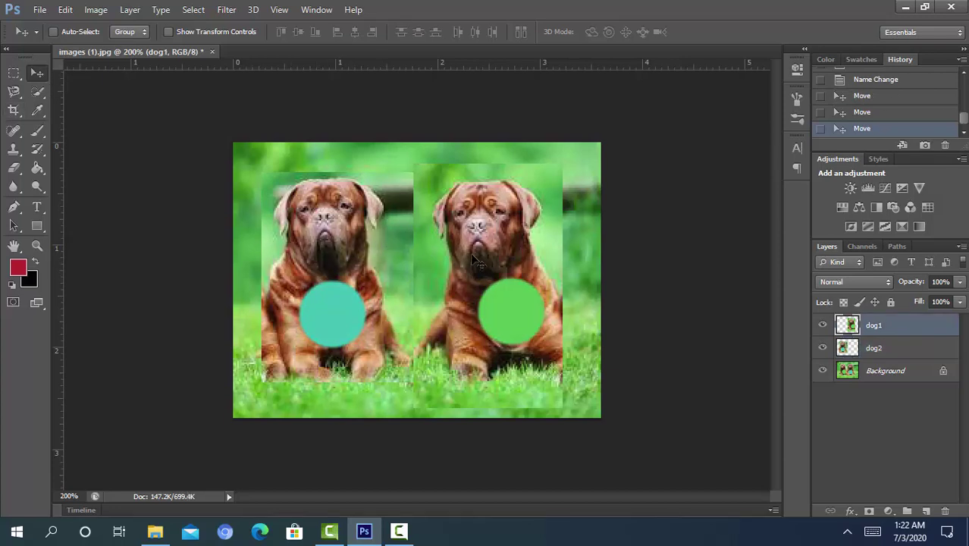
drag(472, 255, 476, 267)
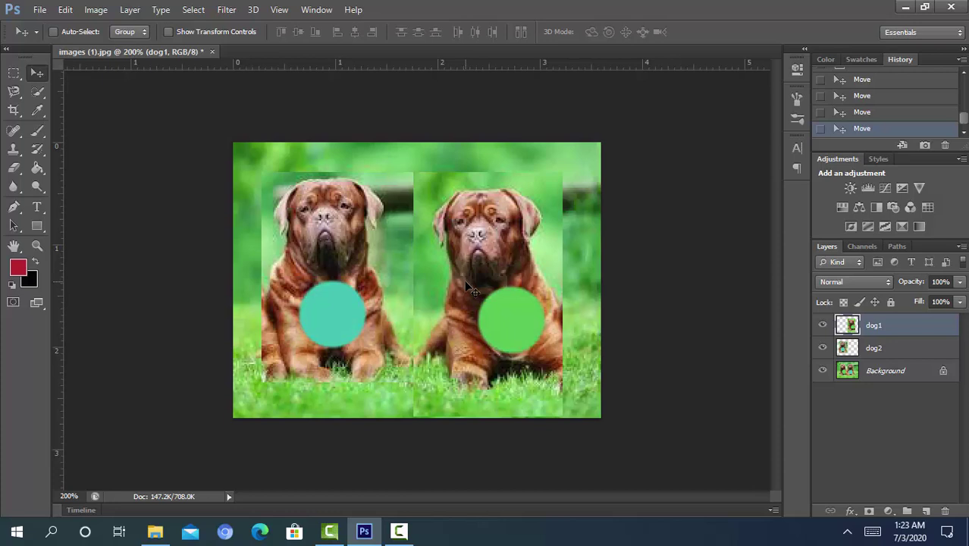
drag(465, 281, 468, 282)
click(884, 371)
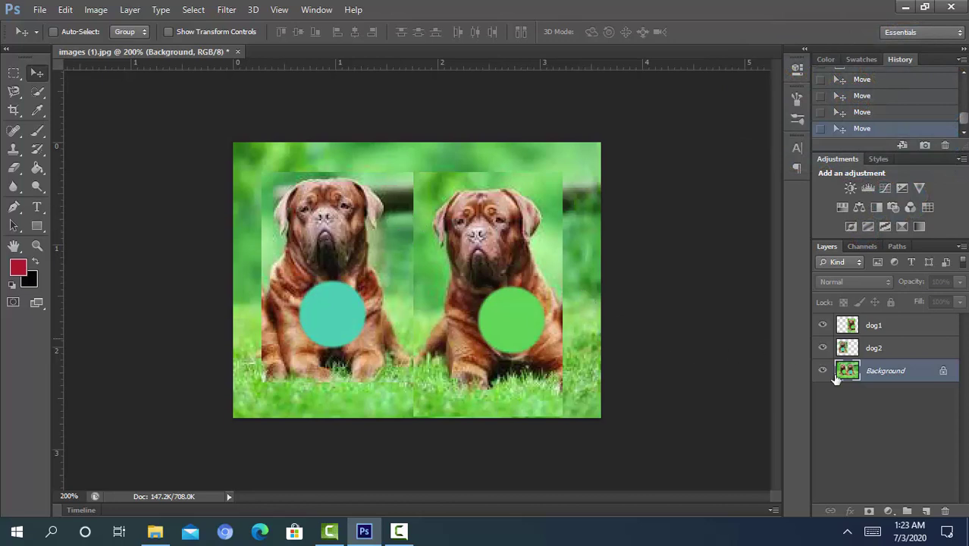
click(902, 354)
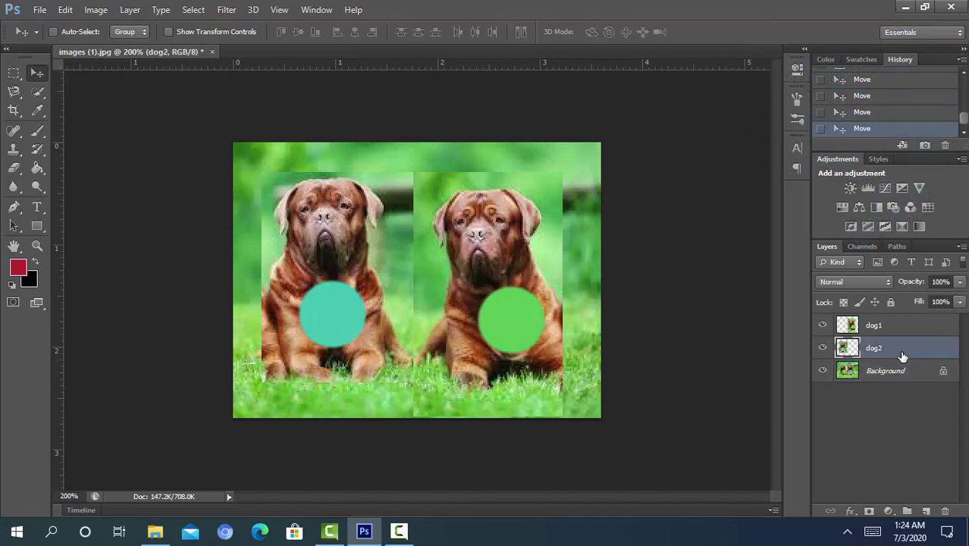